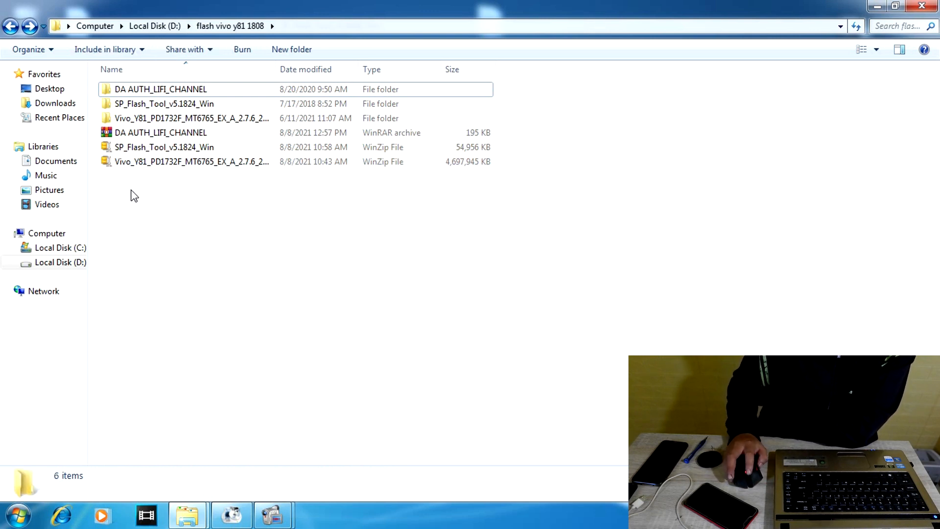
Inspect the contents of the DA AUTH_LIFI_CHANNEL and SP_Flash_Tool_v5.1824_Win folders, returning to the flash vivo y81 1808 folder.
{"action": "left_click", "coordinate": [111, 92]}
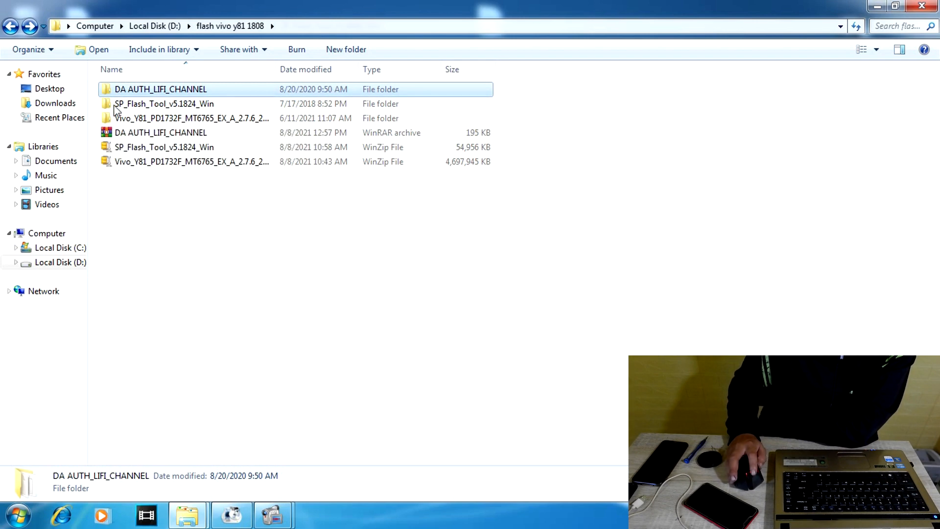
{"action": "left_click", "coordinate": [131, 243]}
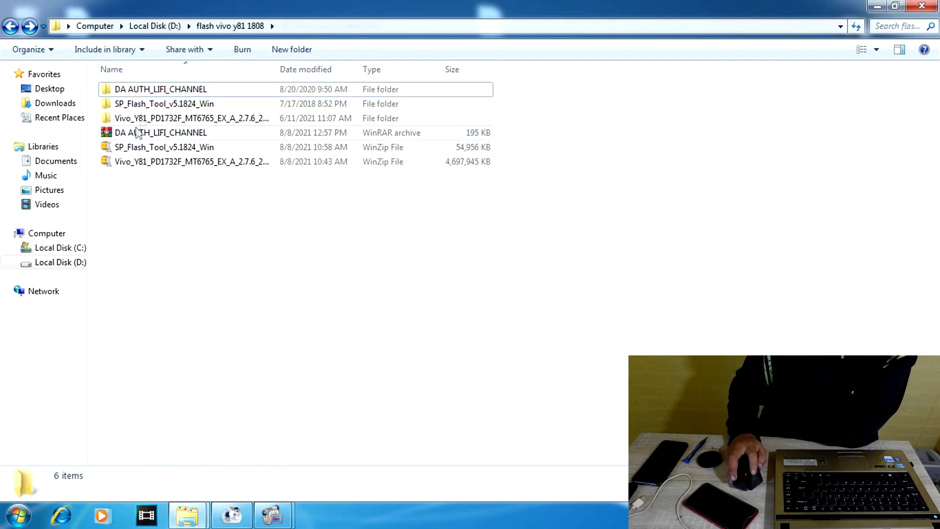
{"action": "double_click", "coordinate": [149, 93]}
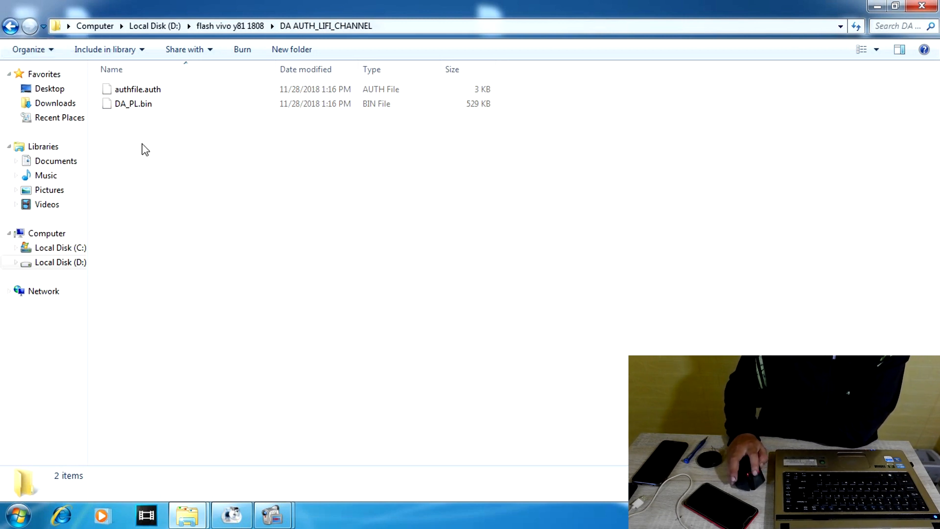
{"action": "left_click_drag", "start_coordinate": [155, 131], "coordinate": [152, 154]}
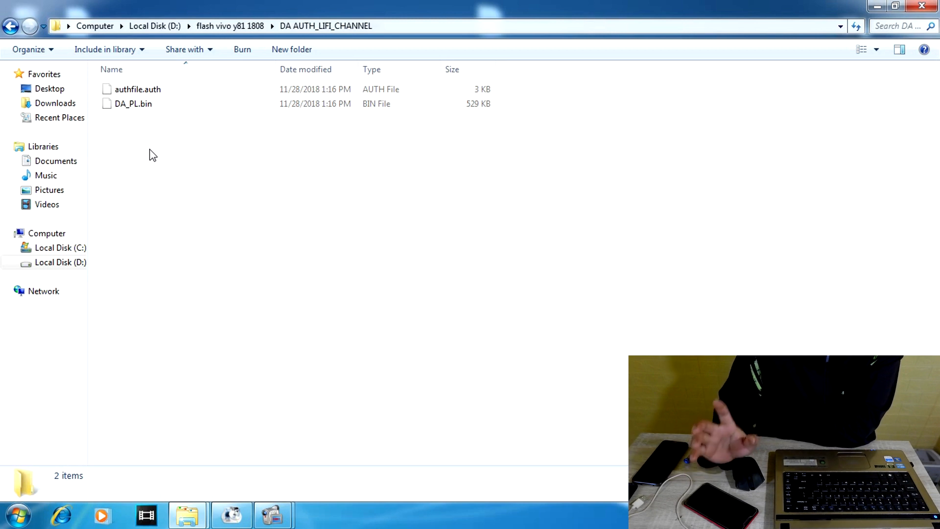
{"action": "left_click", "coordinate": [11, 27]}
{"action": "double_click", "coordinate": [157, 105]}
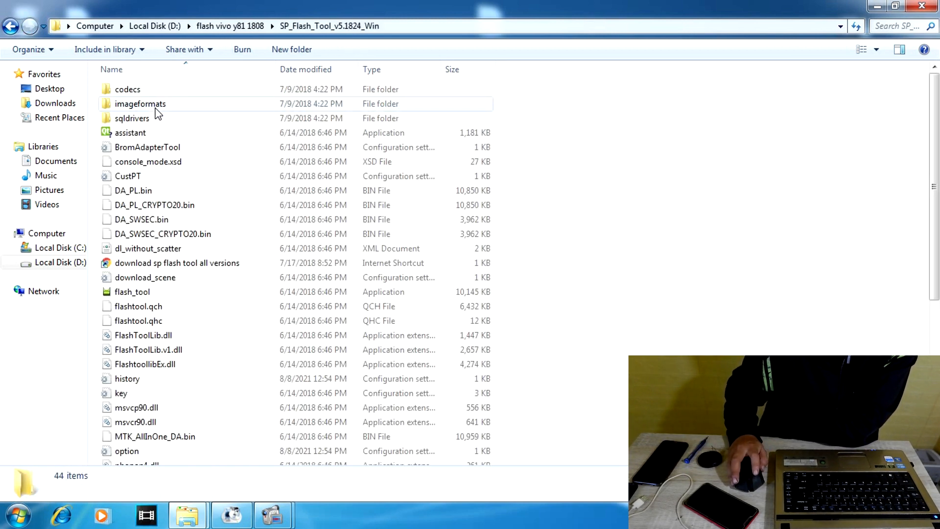
{"action": "left_click", "coordinate": [10, 26]}
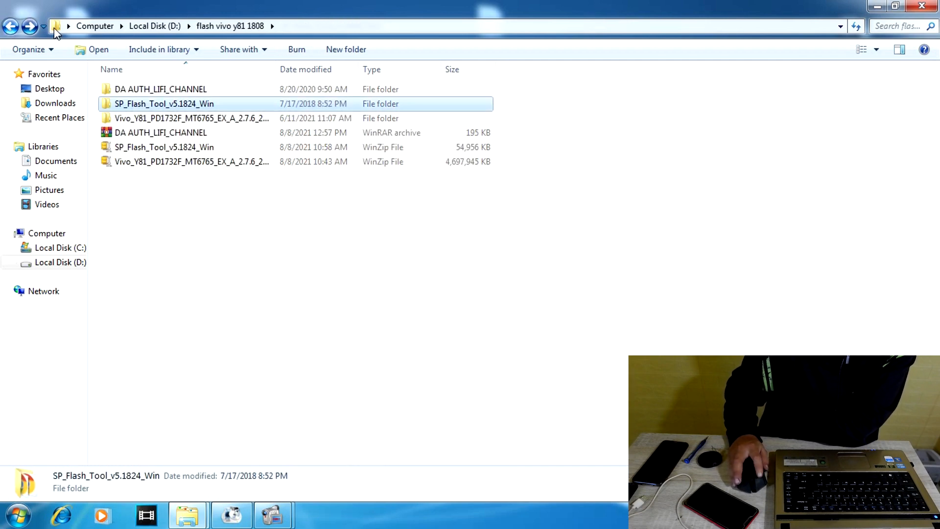
Examine the Firmware and SP Flash Tool subfolders of the extracted Vivo_Y81_PD1732F firmware folder, then return to flash vivo y81 1808.
{"action": "double_click", "coordinate": [168, 120]}
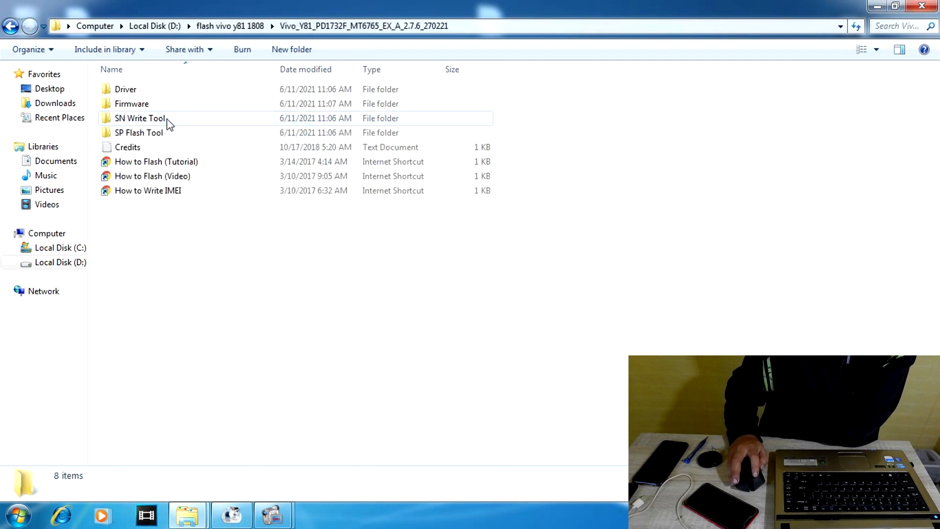
{"action": "double_click", "coordinate": [132, 105]}
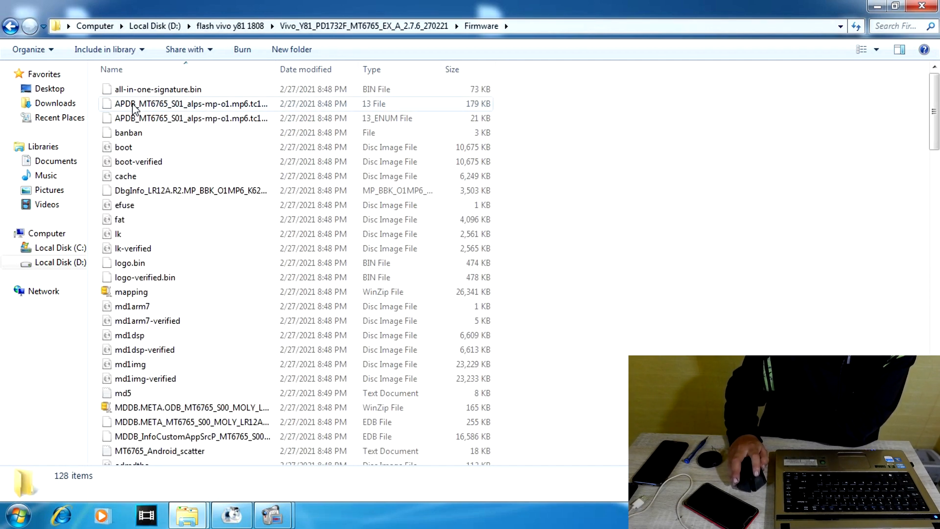
{"action": "scroll", "coordinate": [164, 296], "scroll_direction": "down", "scroll_amount": 6}
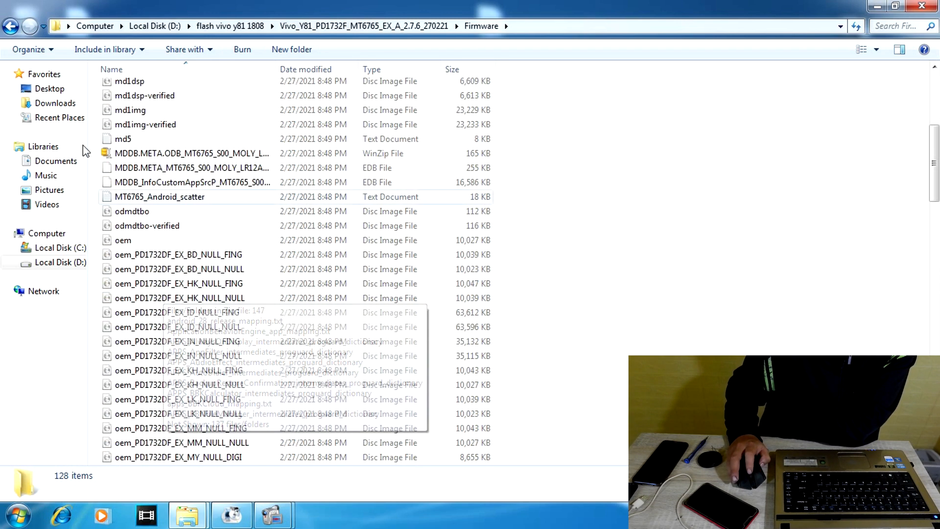
{"action": "left_click", "coordinate": [10, 26]}
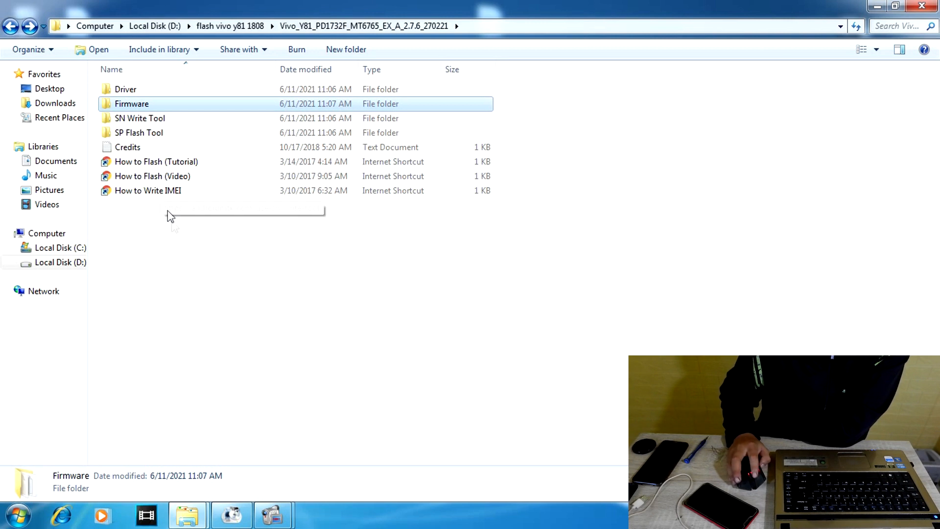
{"action": "left_click", "coordinate": [177, 239]}
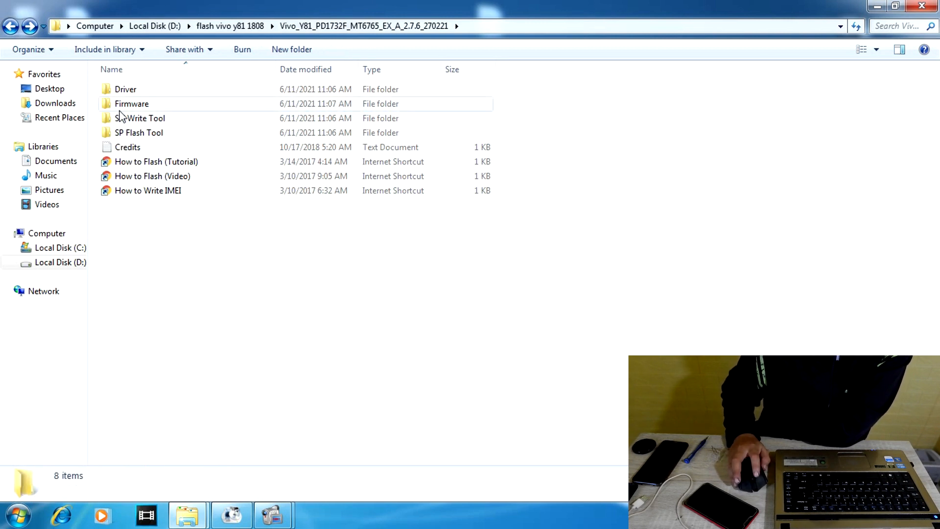
{"action": "double_click", "coordinate": [130, 135]}
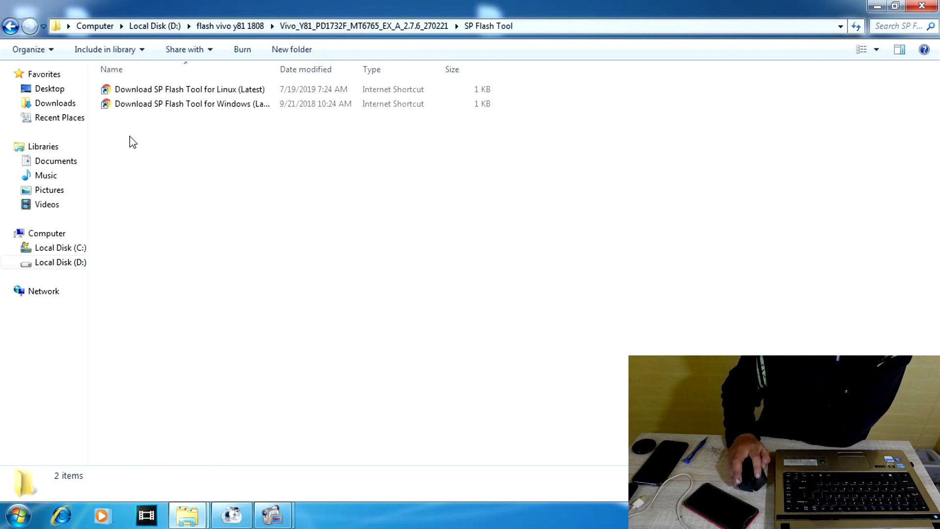
{"action": "left_click", "coordinate": [11, 27]}
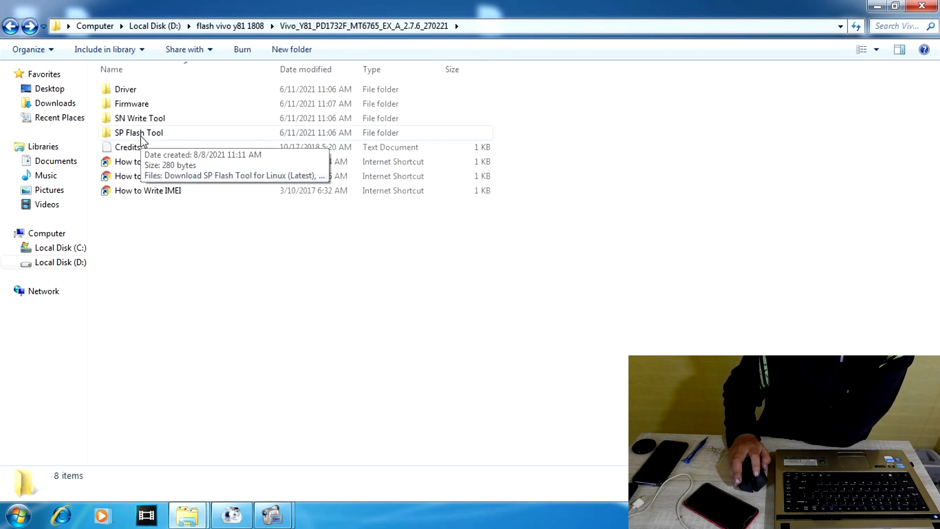
{"action": "left_click", "coordinate": [12, 27]}
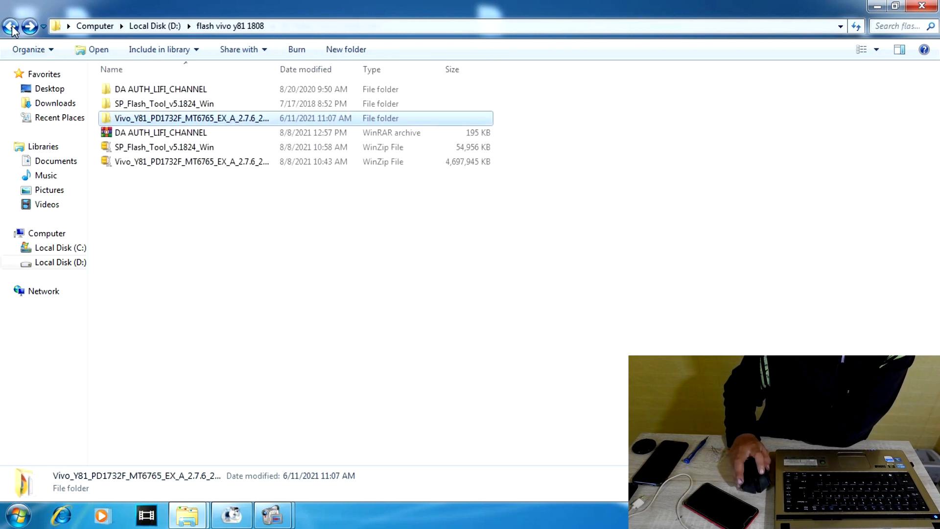
Run flash_tool from the SP_Flash_Tool_v5.1824_Win folder as administrator.
{"action": "left_click", "coordinate": [151, 227]}
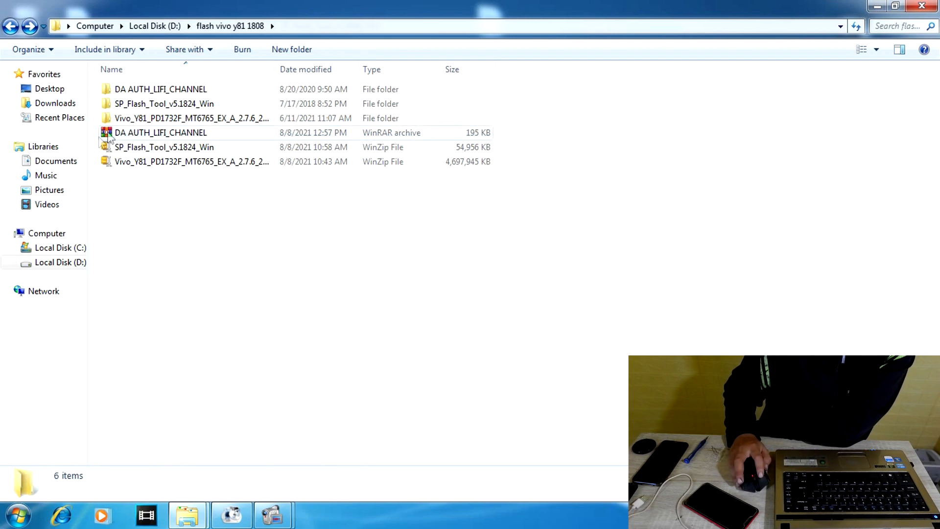
{"action": "double_click", "coordinate": [150, 104]}
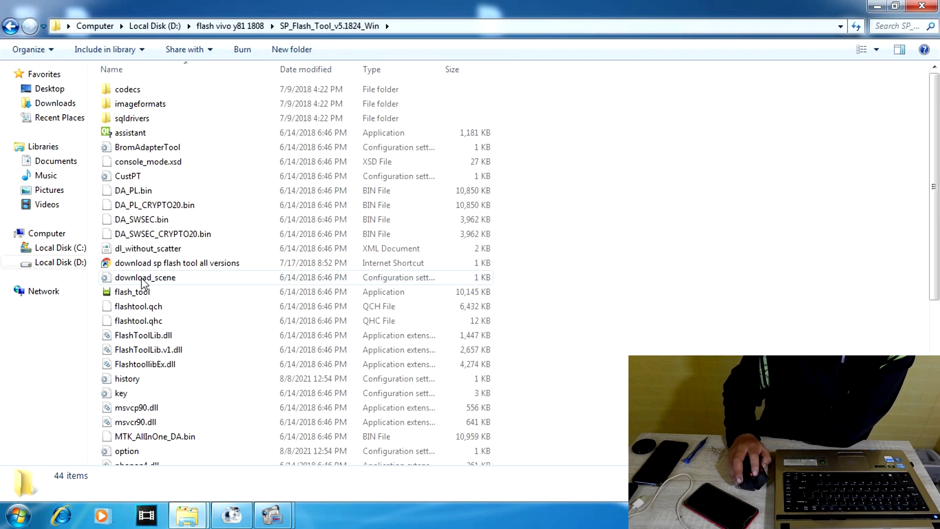
{"action": "right_click", "coordinate": [143, 297]}
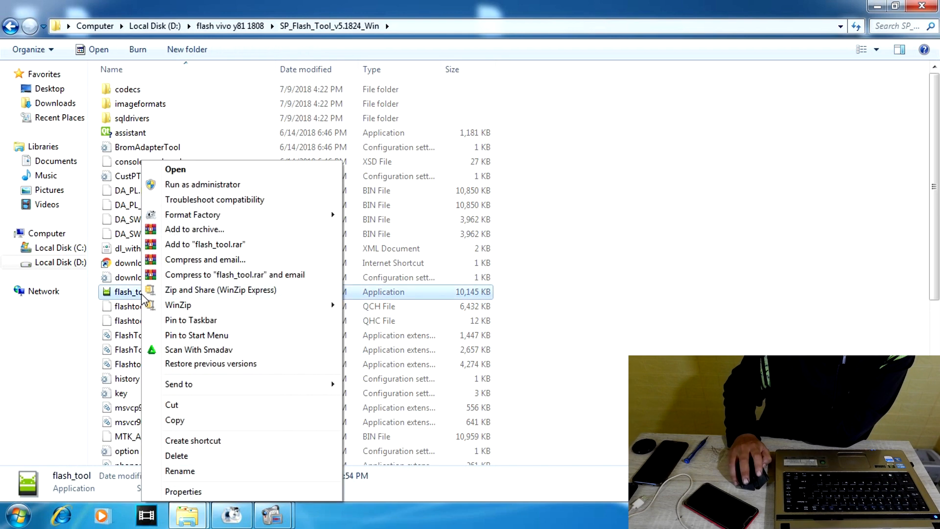
{"action": "left_click", "coordinate": [177, 186]}
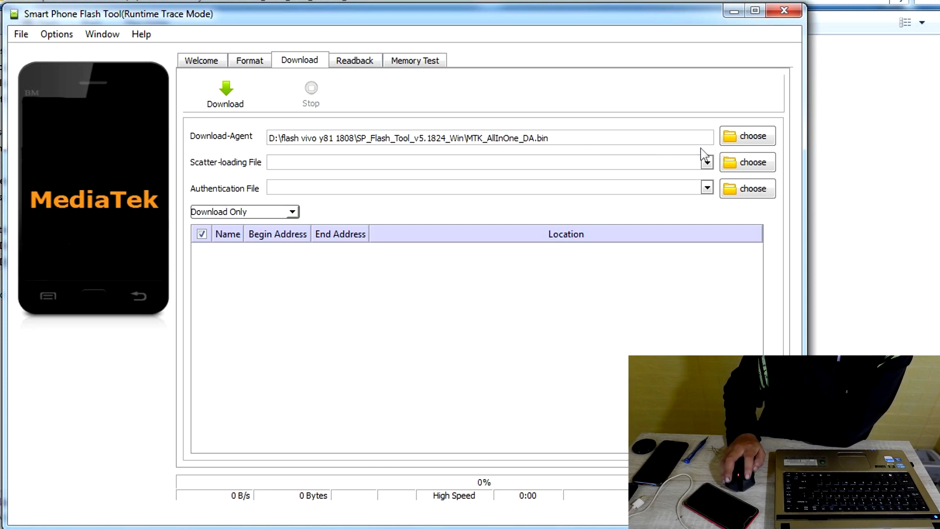
Set the Download-Agent to DA_PL.bin from the DA AUTH_LIFI_CHANNEL folder inside flash vivo y81 1808 on drive D.
{"action": "left_click", "coordinate": [747, 136]}
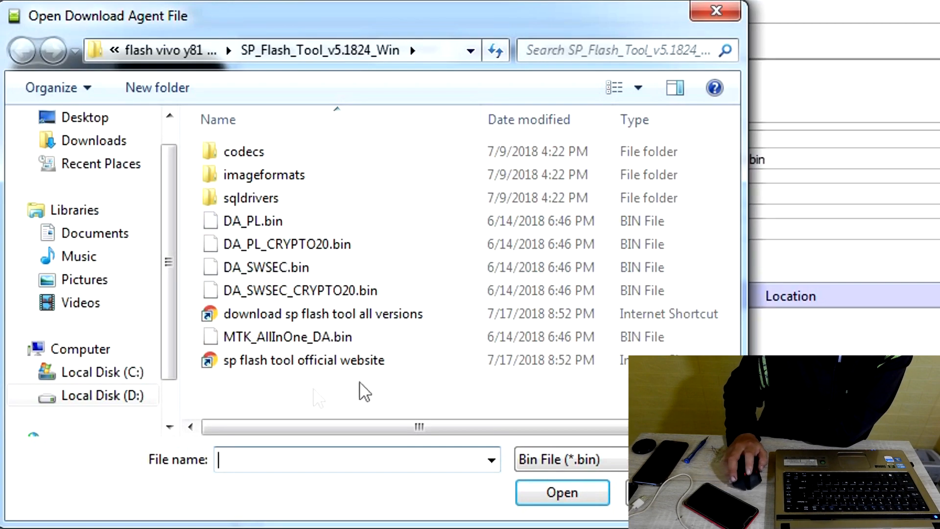
{"action": "left_click", "coordinate": [137, 399]}
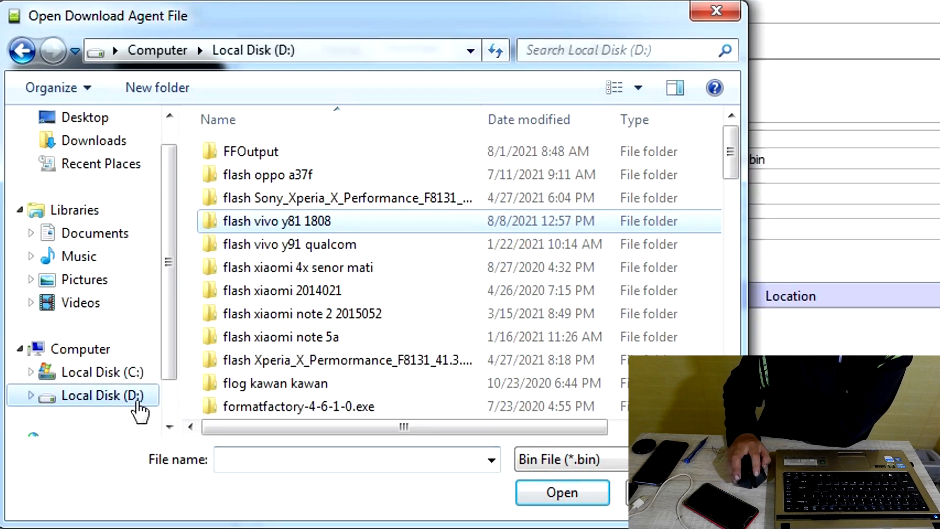
{"action": "double_click", "coordinate": [317, 221]}
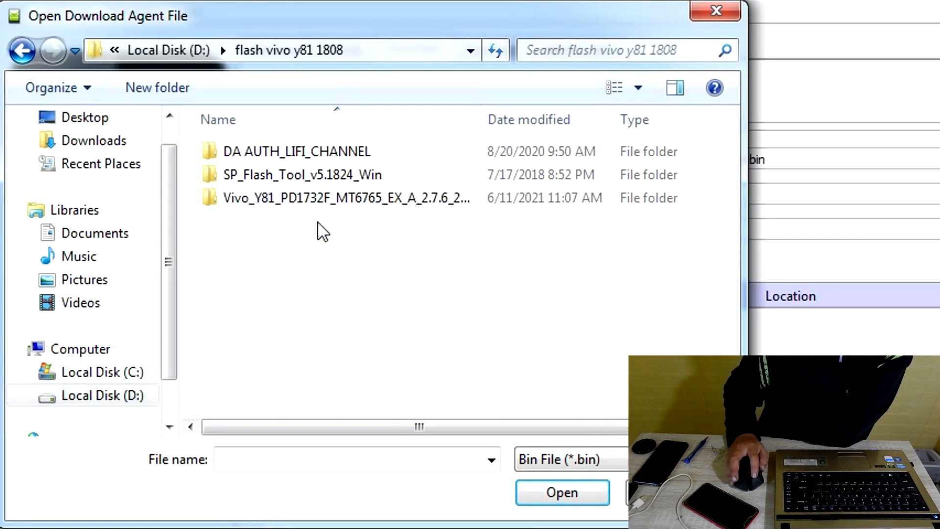
{"action": "double_click", "coordinate": [263, 154]}
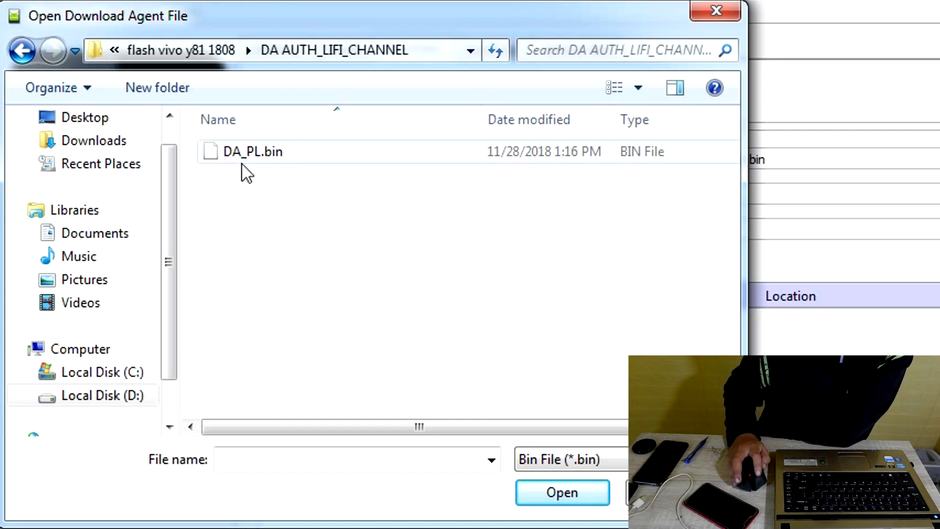
{"action": "left_click", "coordinate": [292, 161]}
{"action": "left_click", "coordinate": [561, 486]}
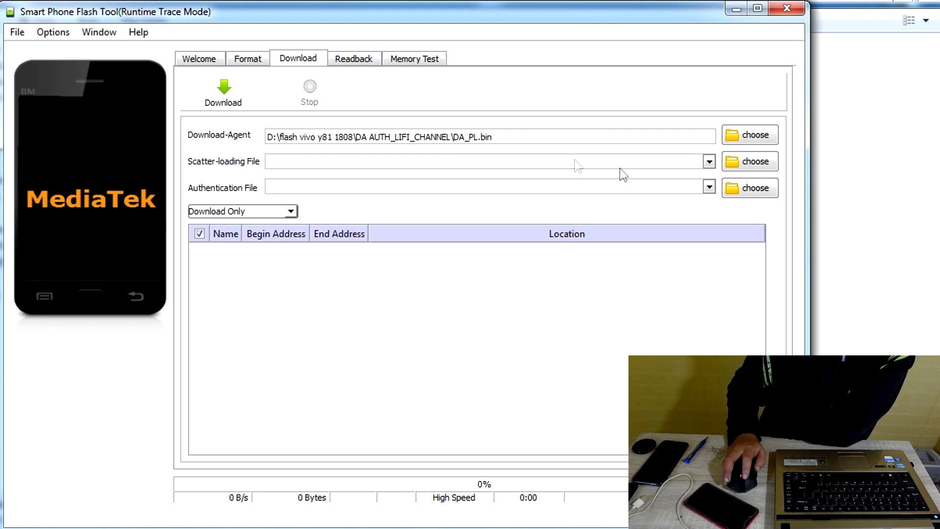
Load MT6765_Android_scatter from the Vivo Y81 package's Firmware folder as the scatter-loading file and review its partition list.
{"action": "left_click", "coordinate": [757, 164]}
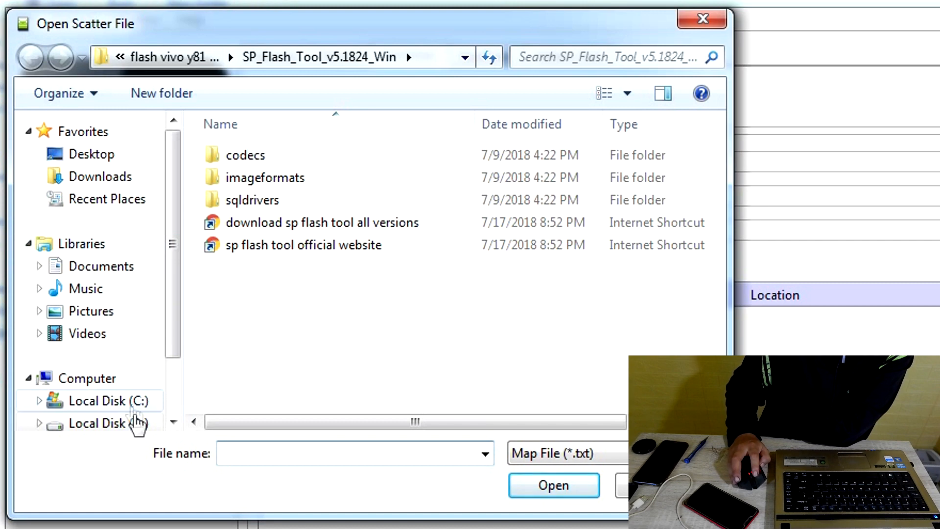
{"action": "left_click", "coordinate": [138, 424]}
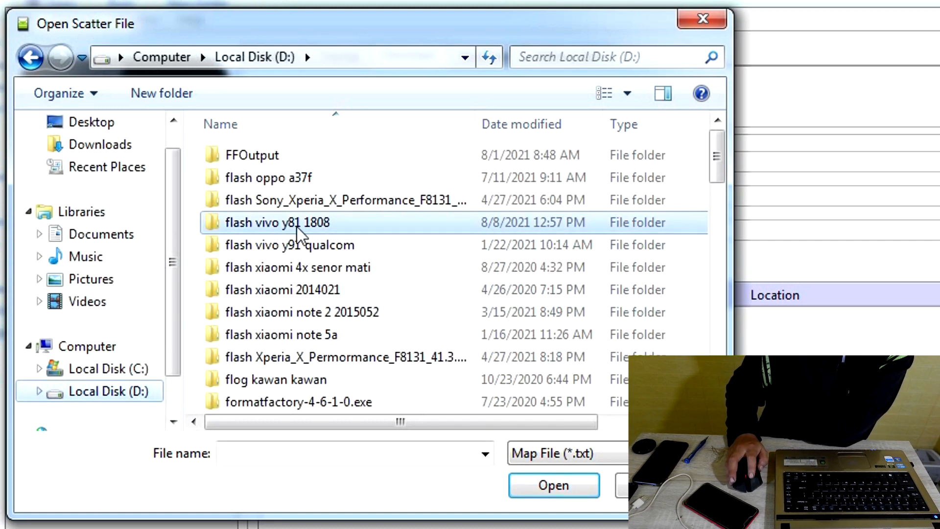
{"action": "double_click", "coordinate": [297, 224]}
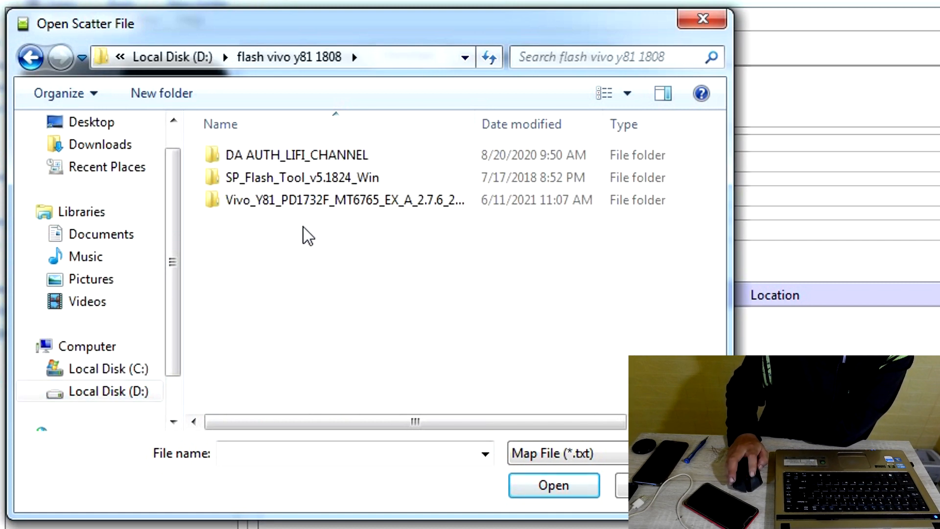
{"action": "double_click", "coordinate": [333, 205]}
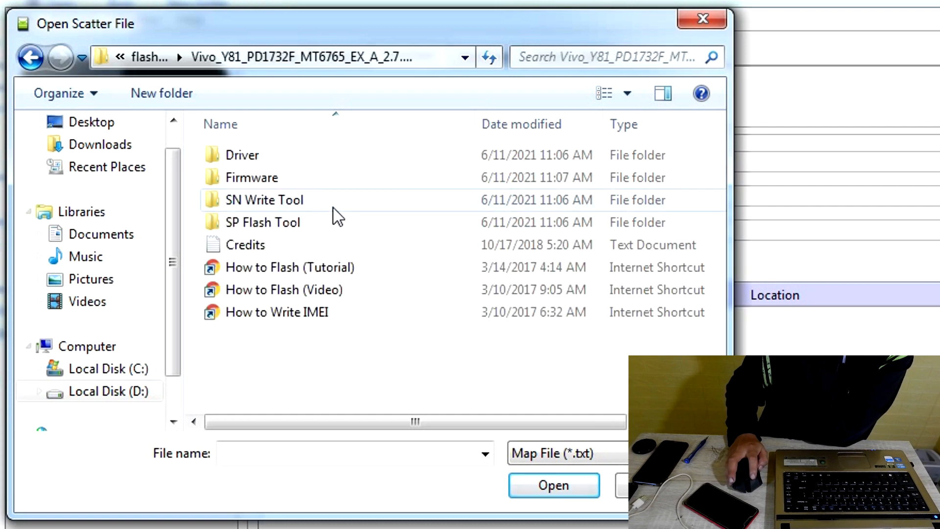
{"action": "double_click", "coordinate": [294, 184]}
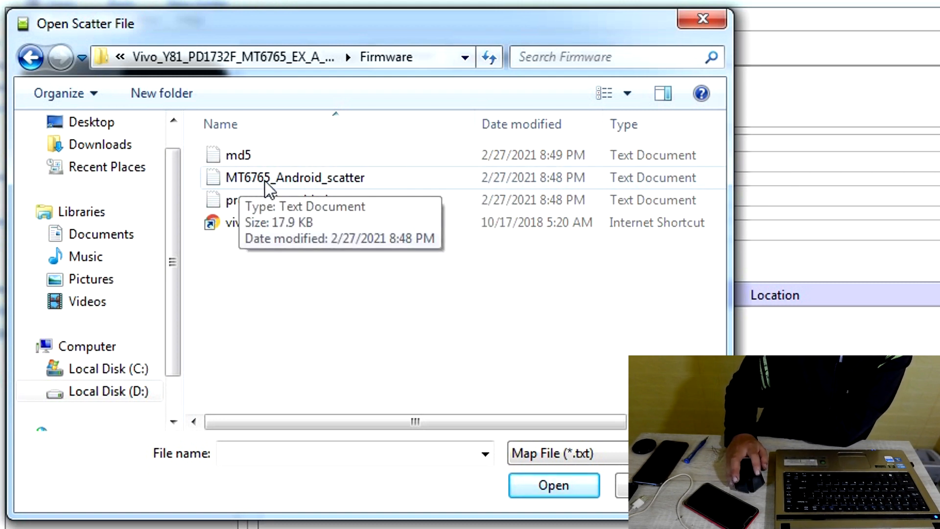
{"action": "left_click", "coordinate": [244, 177]}
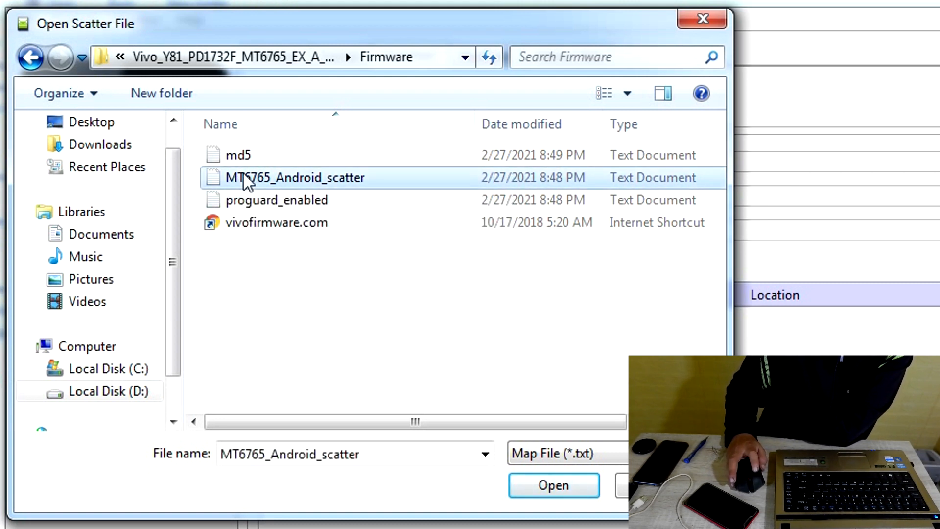
{"action": "left_click", "coordinate": [538, 484]}
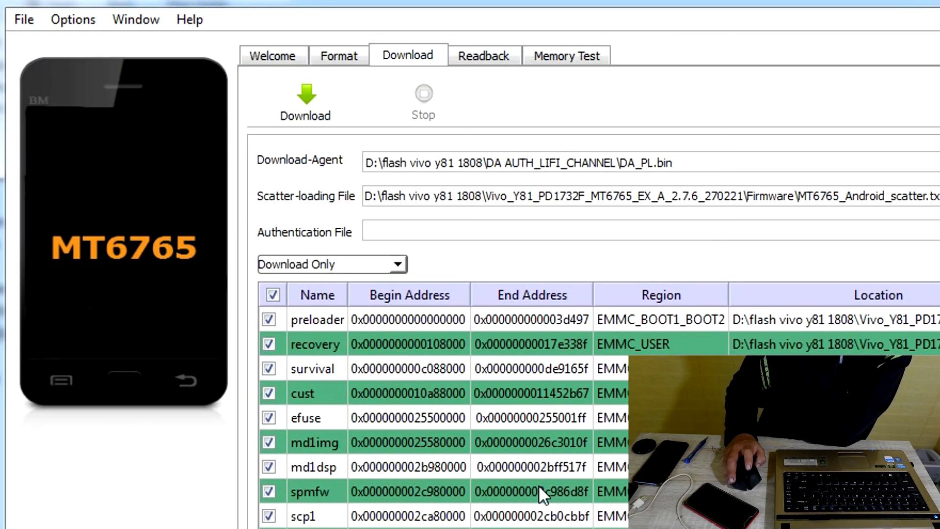
{"action": "scroll", "coordinate": [489, 439], "scroll_direction": "down", "scroll_amount": 4}
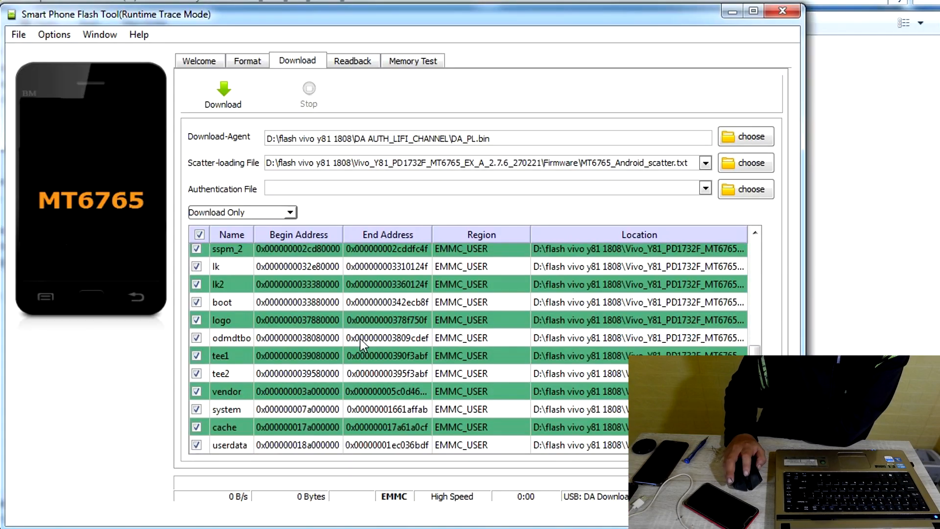
{"action": "scroll", "coordinate": [360, 338], "scroll_direction": "up", "scroll_amount": 4}
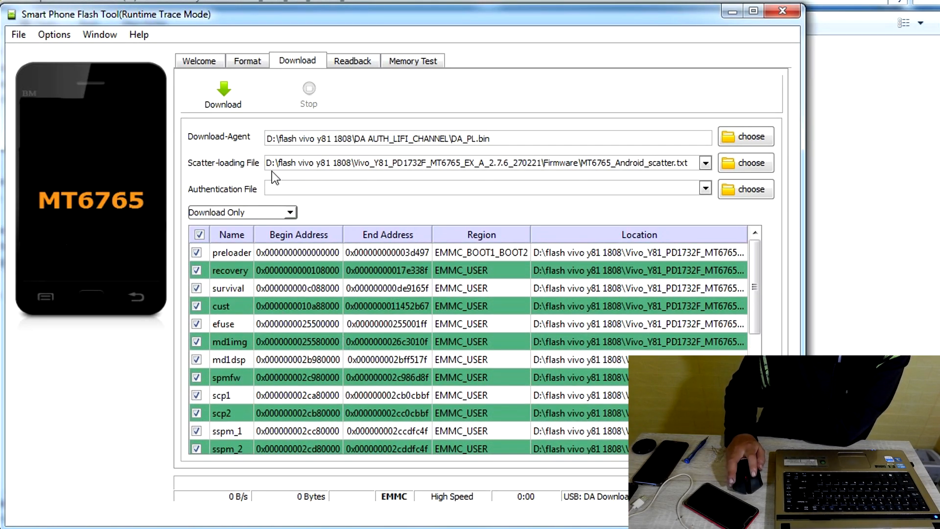
Set the Authentication File to authfile.auth from the DA AUTH_LIFI_CHANNEL folder inside flash vivo y81 1808 on drive D.
{"action": "left_click", "coordinate": [750, 191]}
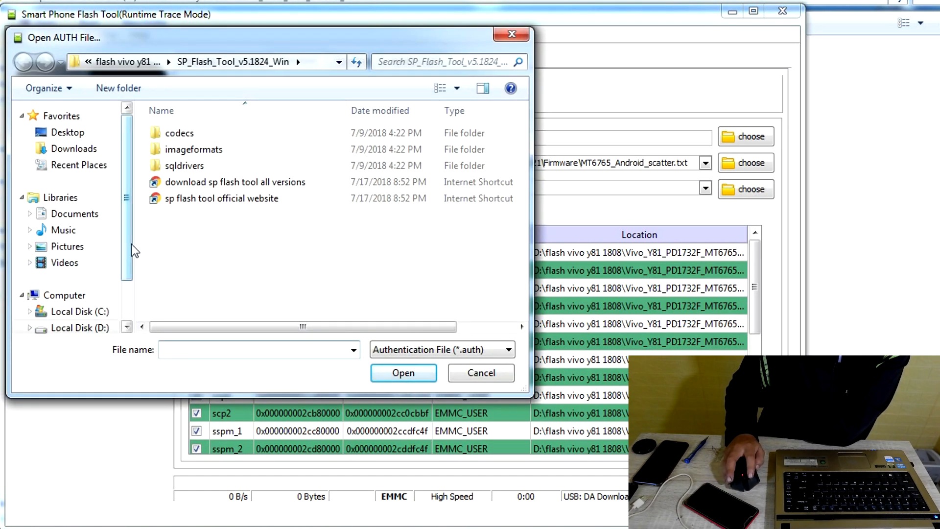
{"action": "scroll", "coordinate": [133, 251], "scroll_direction": "down", "scroll_amount": 2}
{"action": "left_click", "coordinate": [93, 272]}
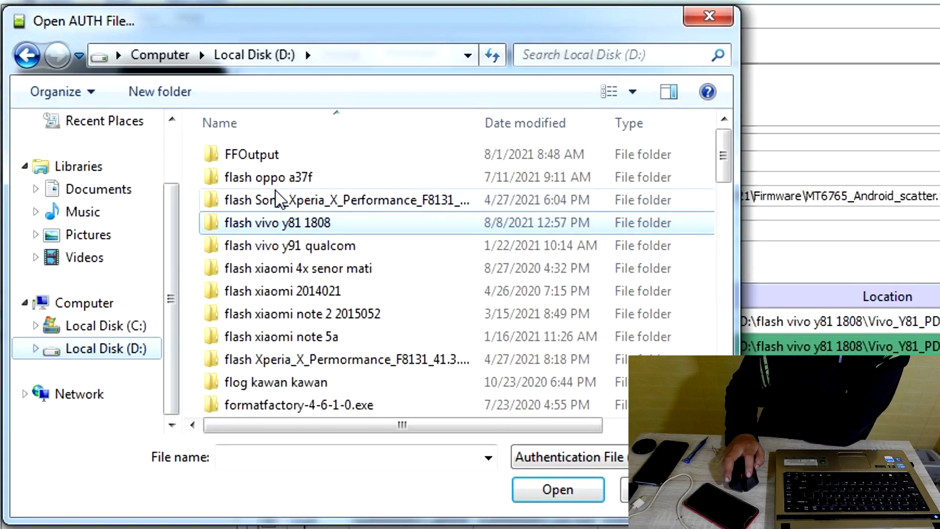
{"action": "double_click", "coordinate": [280, 228]}
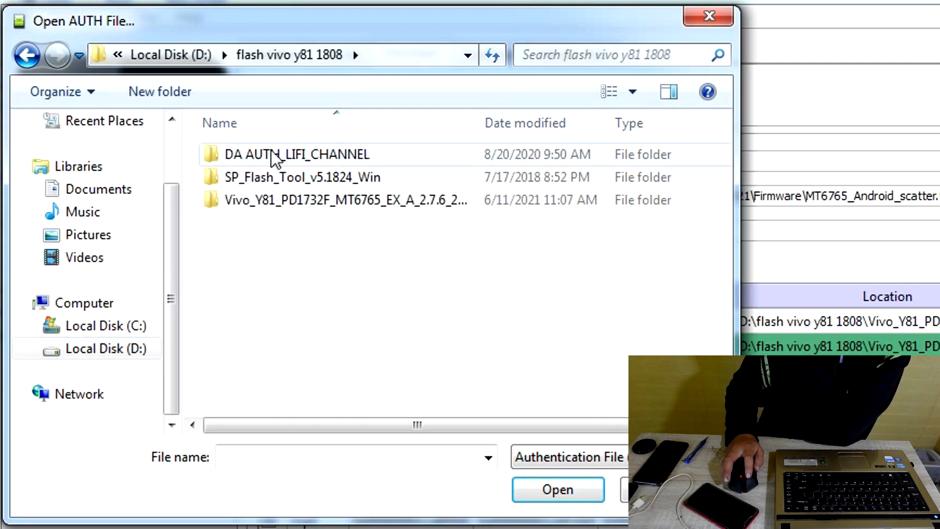
{"action": "double_click", "coordinate": [317, 154]}
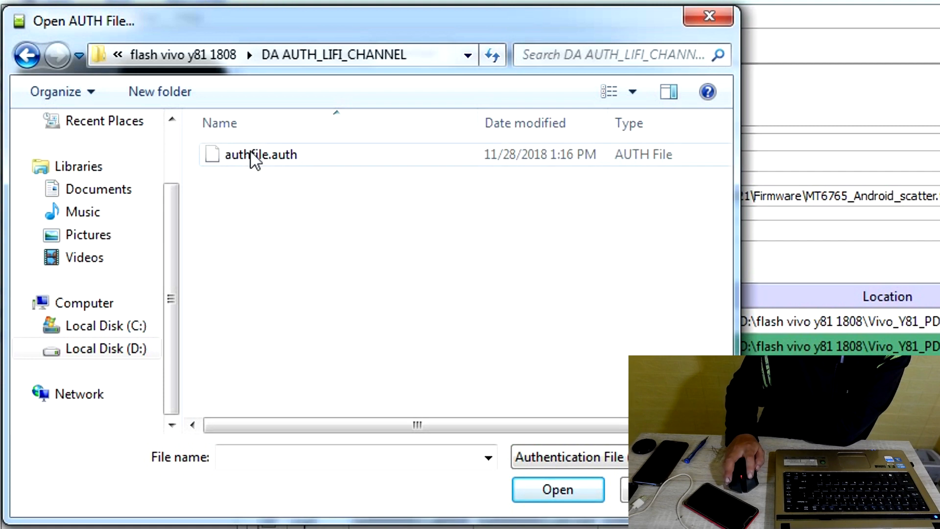
{"action": "left_click", "coordinate": [296, 157]}
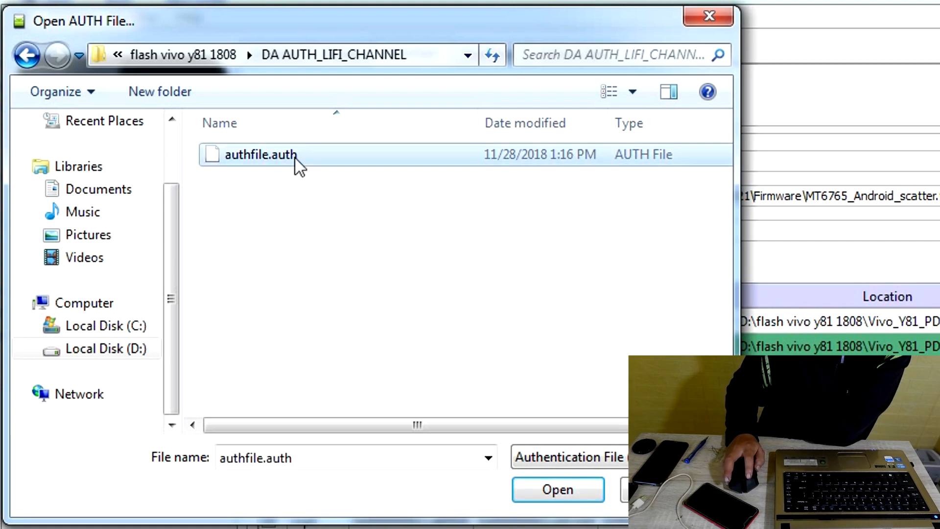
{"action": "left_click", "coordinate": [558, 489]}
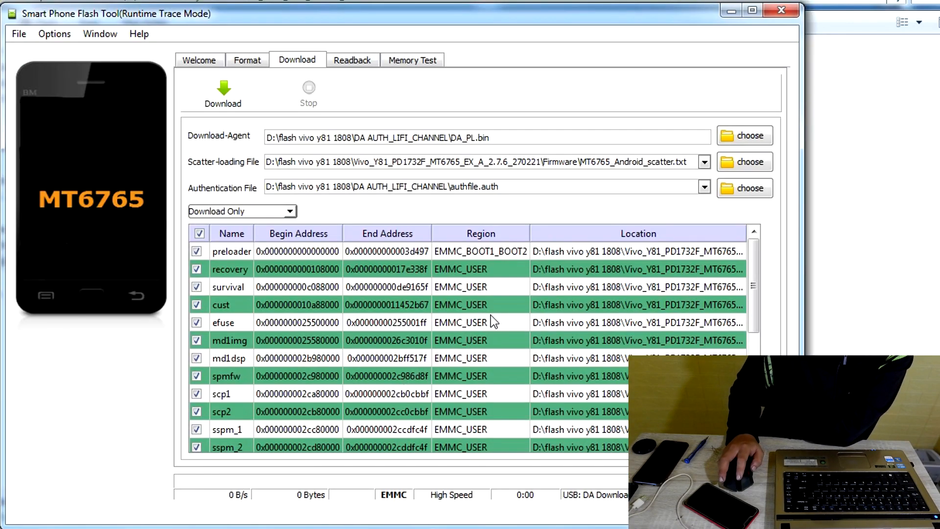
Review the available flashing modes for the loaded partitions and choose Download Only.
{"action": "scroll", "coordinate": [681, 413], "scroll_direction": "down", "scroll_amount": 4}
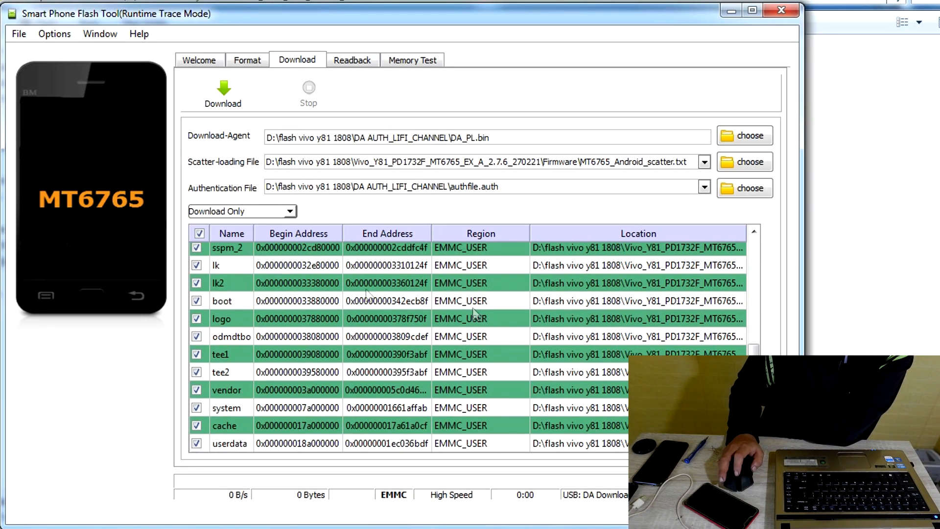
{"action": "left_click", "coordinate": [290, 212]}
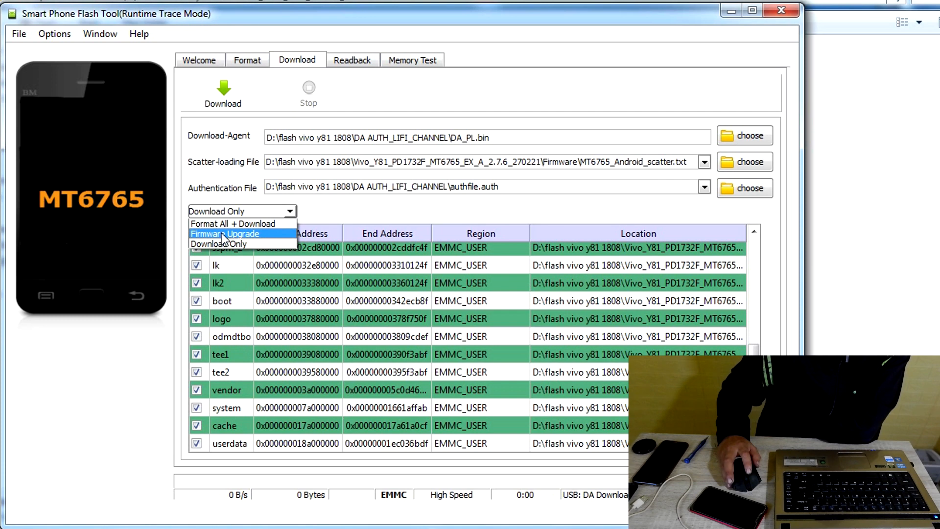
{"action": "left_click", "coordinate": [216, 244]}
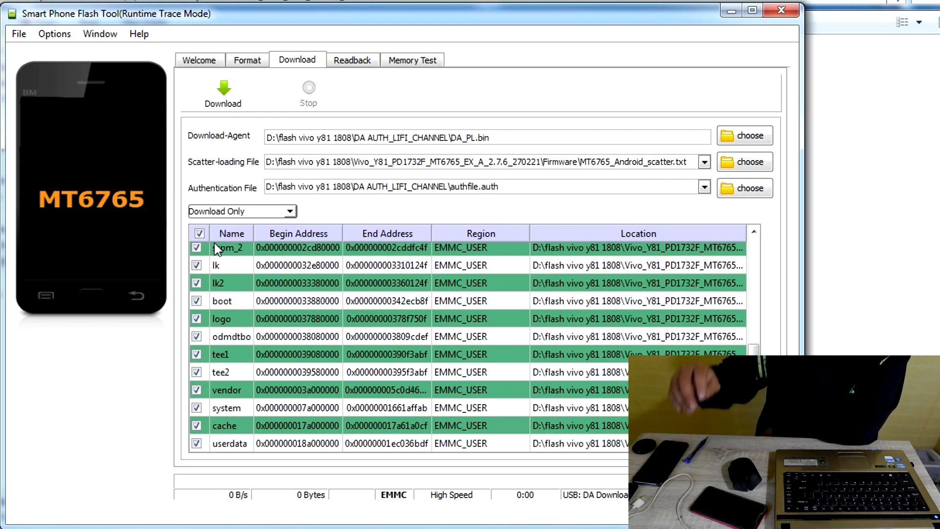
{"action": "left_click", "coordinate": [249, 211]}
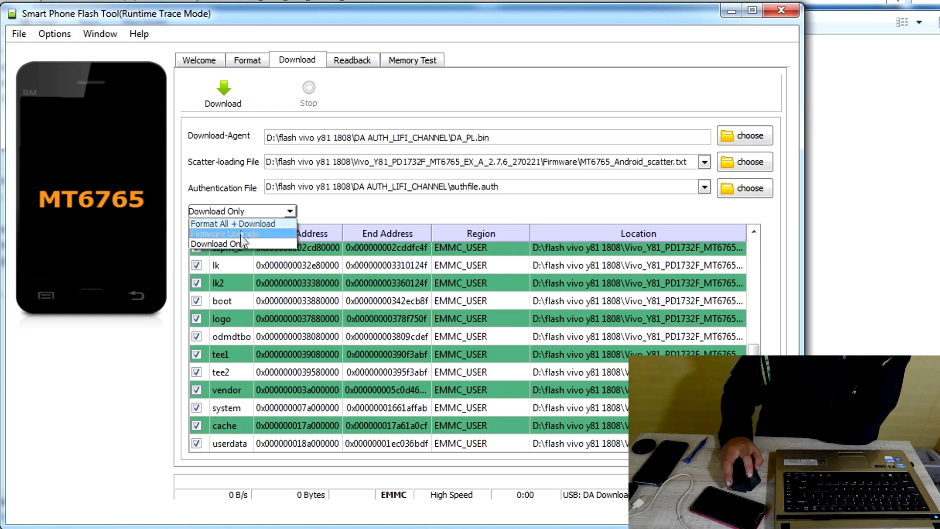
{"action": "left_click", "coordinate": [241, 244]}
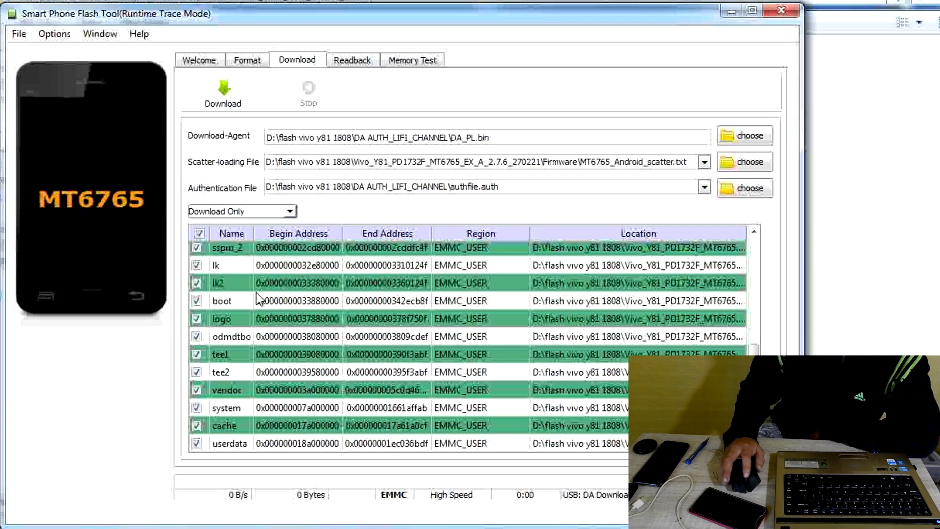
Check the loaded partition list and start the firmware download.
{"action": "scroll", "coordinate": [304, 298], "scroll_direction": "up", "scroll_amount": 4}
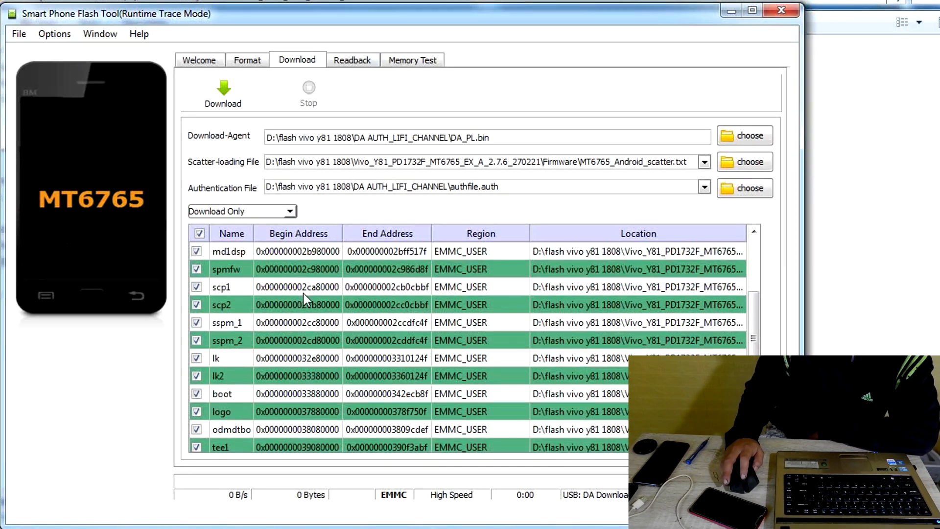
{"action": "scroll", "coordinate": [305, 299], "scroll_direction": "down", "scroll_amount": 4}
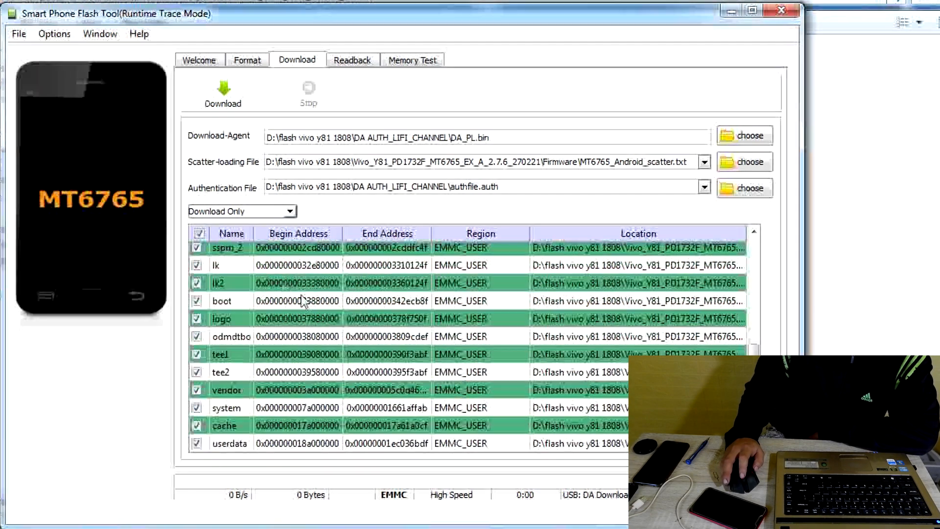
{"action": "left_click", "coordinate": [225, 92]}
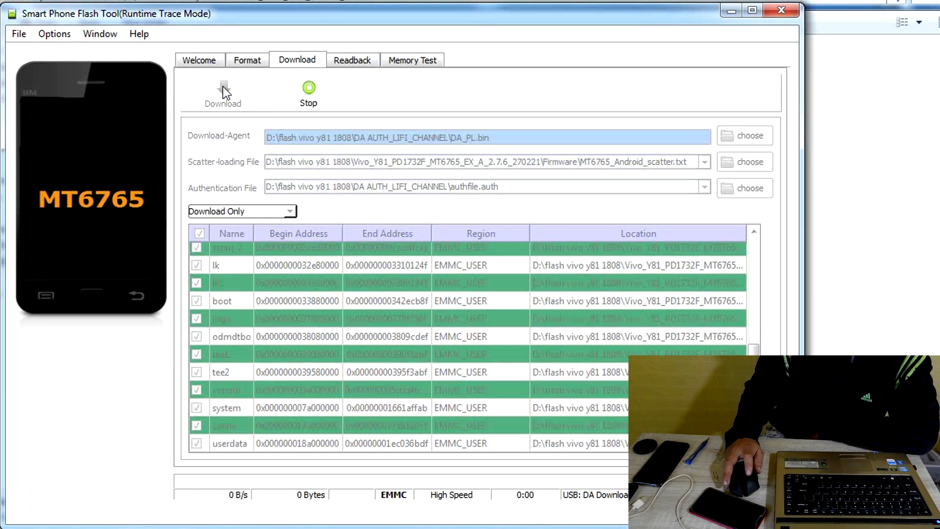